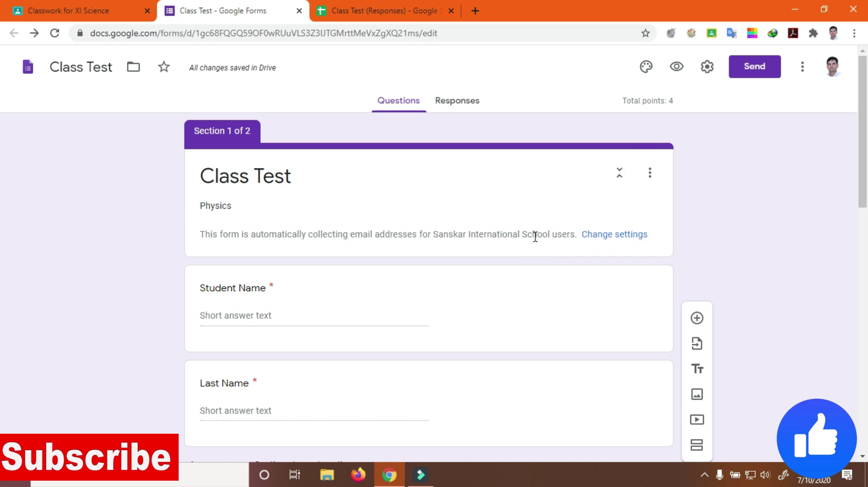
Search the Add-ons Marketplace for 'form pre' and open the Form Presenter add-on page
click(803, 74)
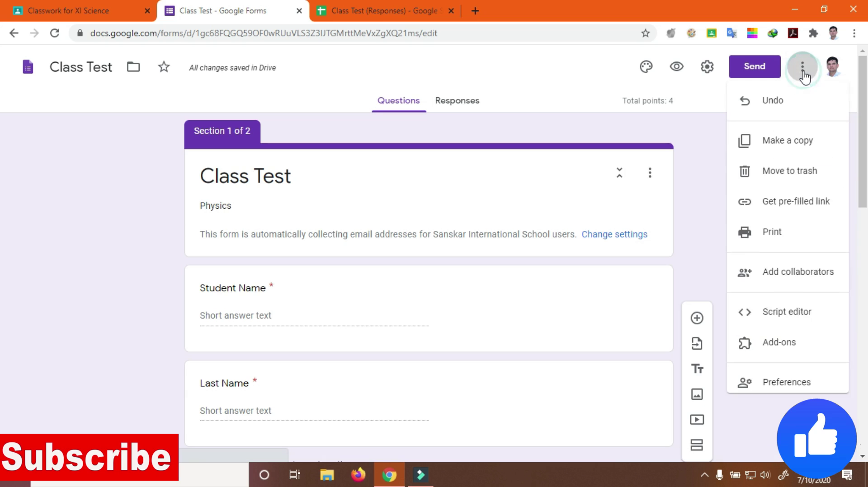
click(777, 347)
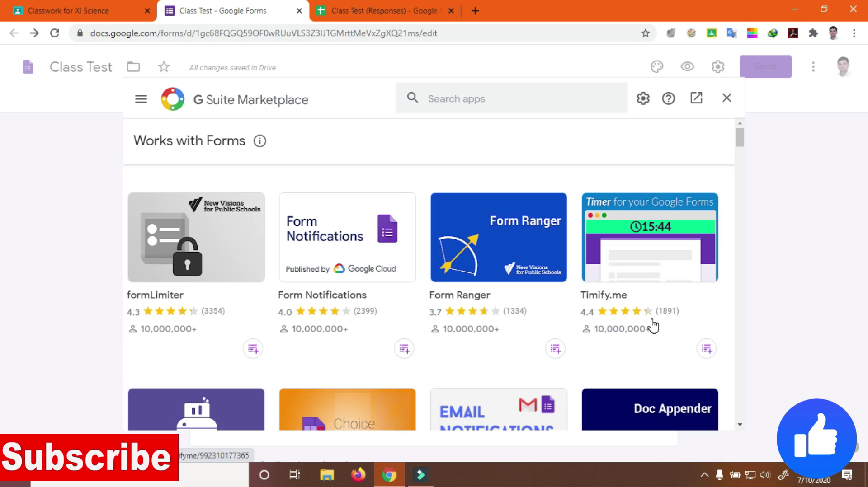
click(446, 95)
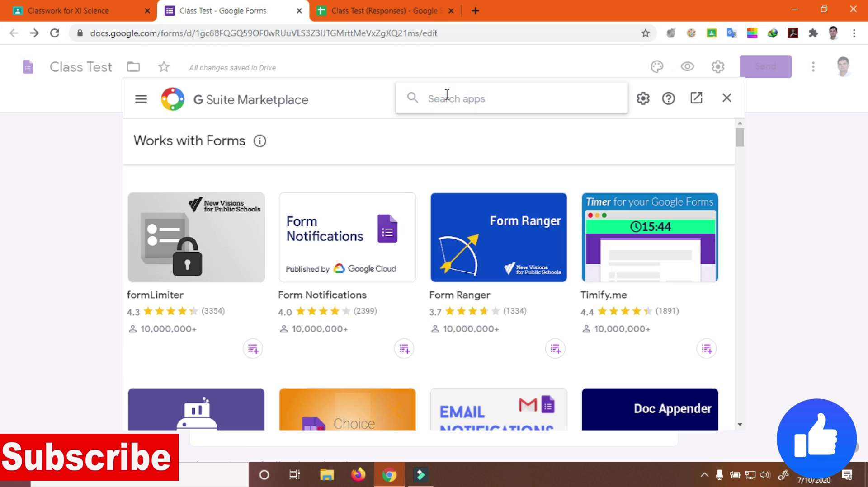
text(for)
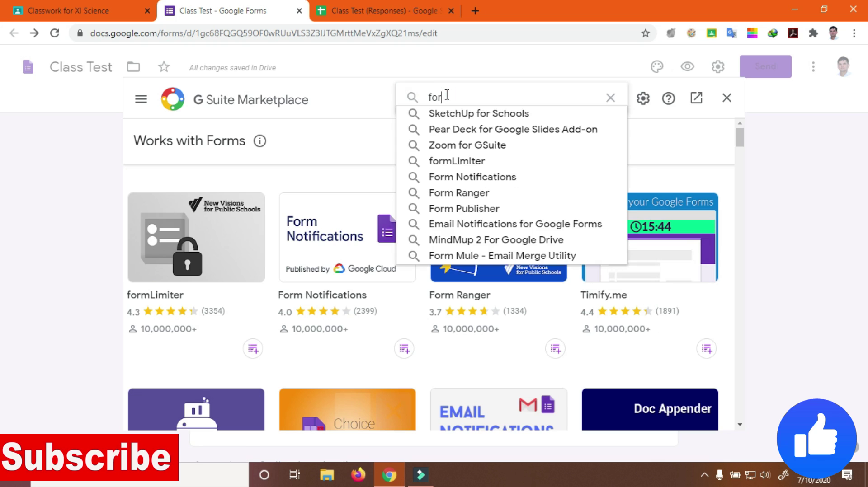
text(m pres)
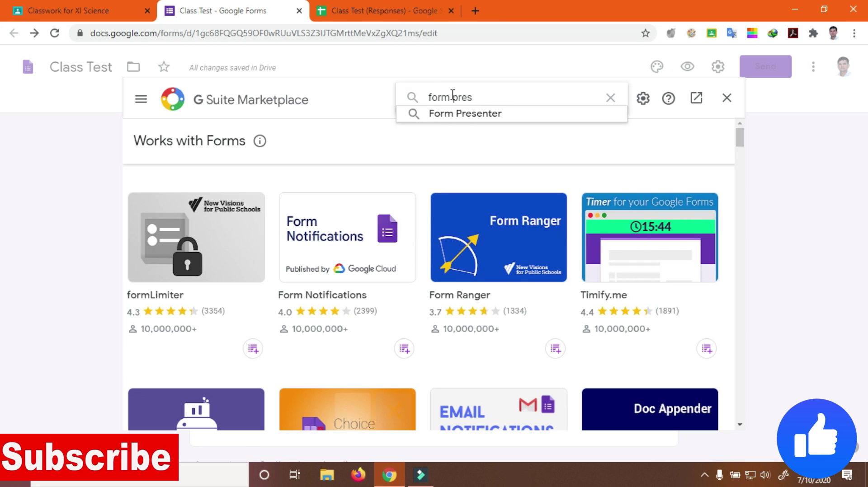
click(479, 116)
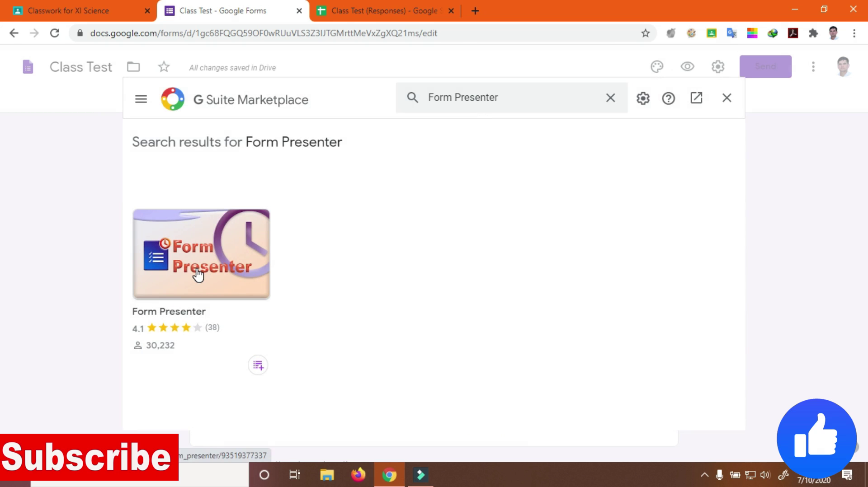
click(199, 271)
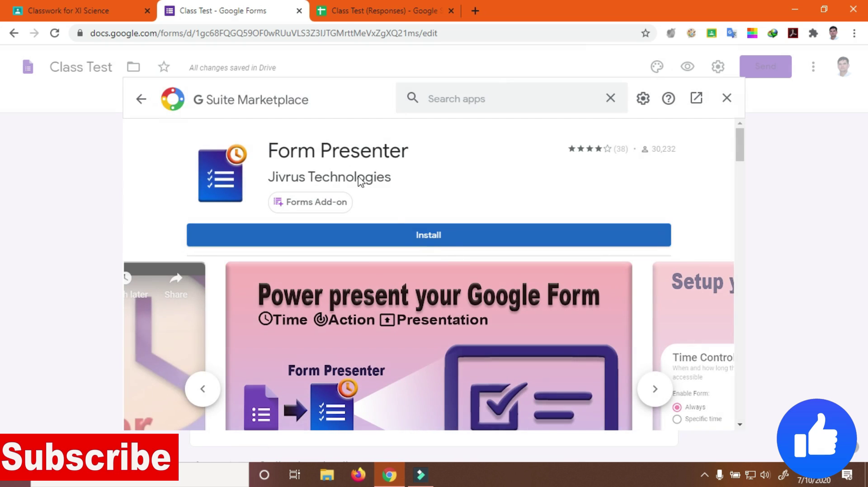
Install Form Presenter and grant it access with the school Google account
click(424, 240)
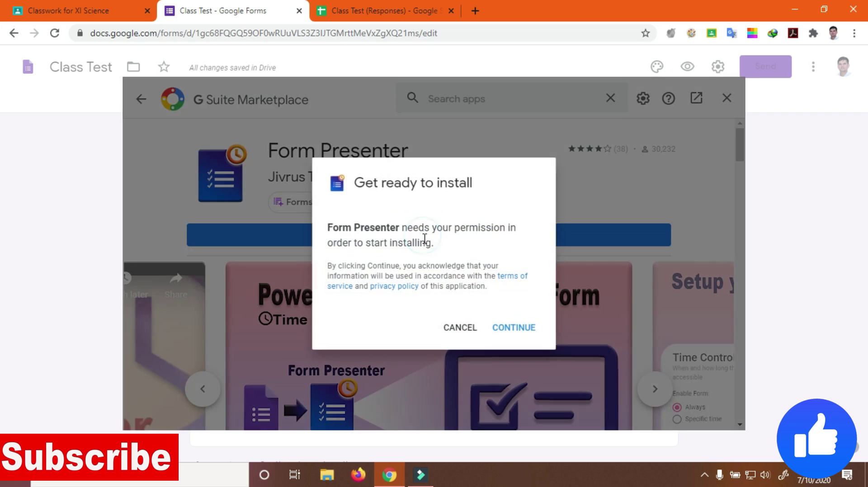
click(515, 328)
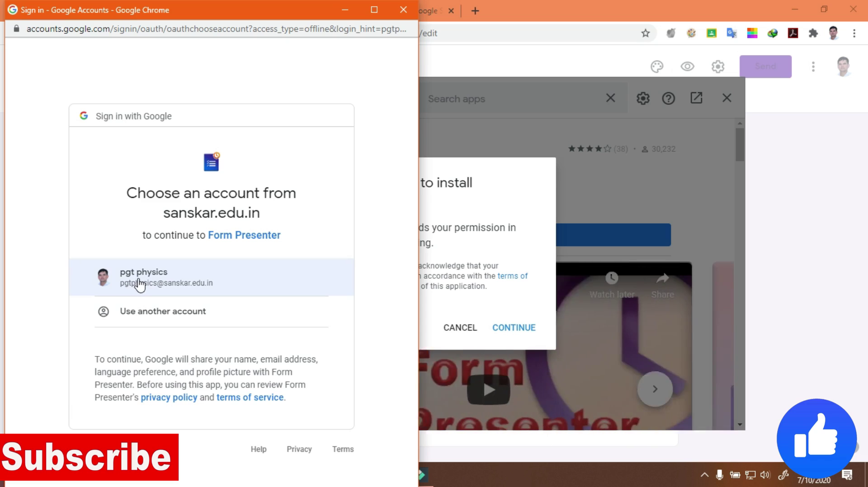
click(139, 283)
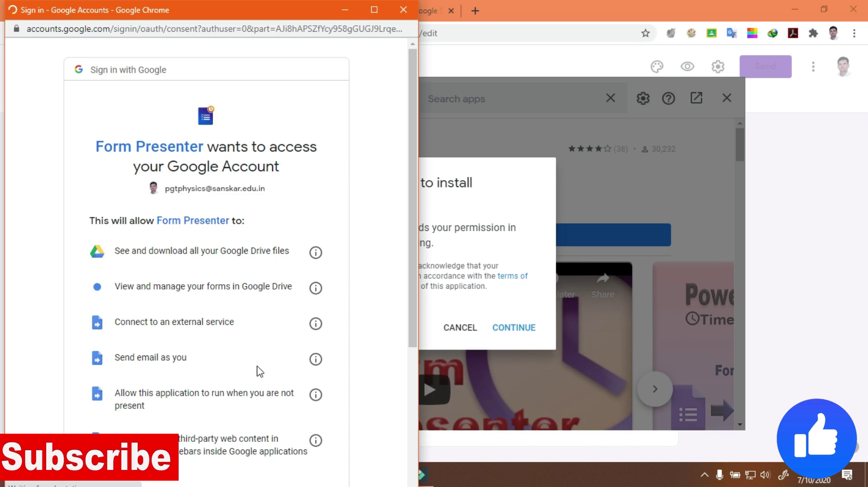
scroll(259, 281, down, 5)
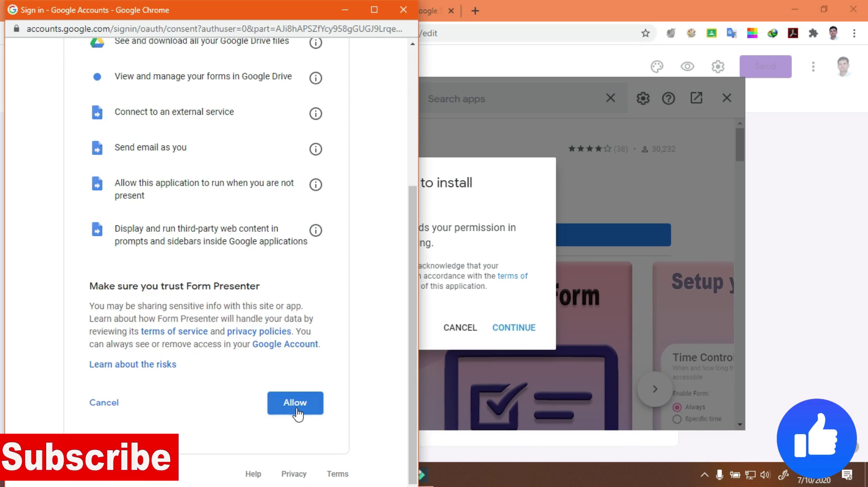
click(300, 403)
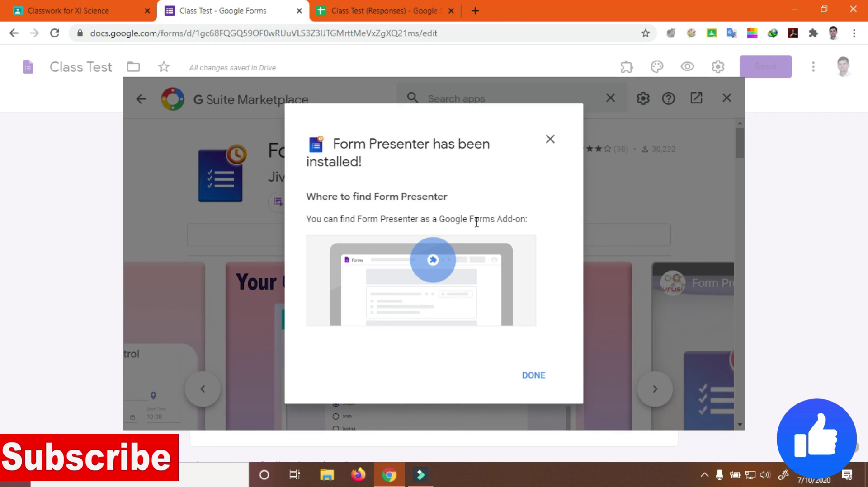
Dismiss the install confirmation and close the G Suite Marketplace window
click(534, 377)
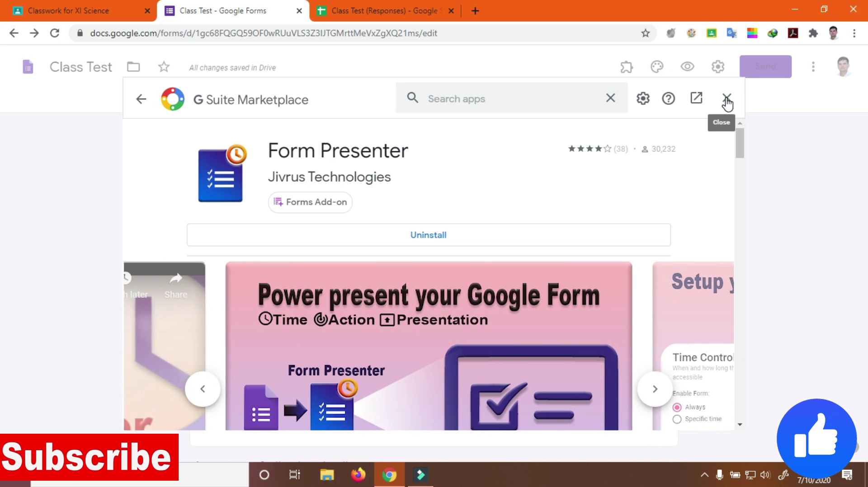
click(726, 100)
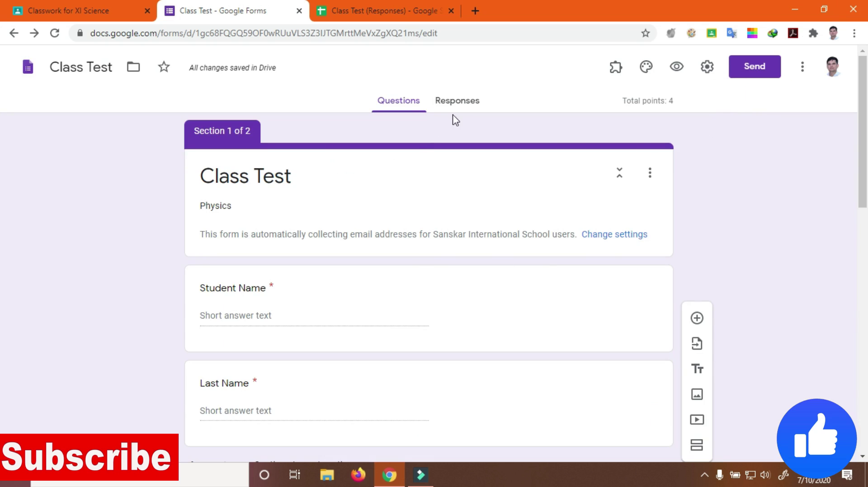
Open Form Presenter's Setup sidebar from the Add-ons menu
click(616, 72)
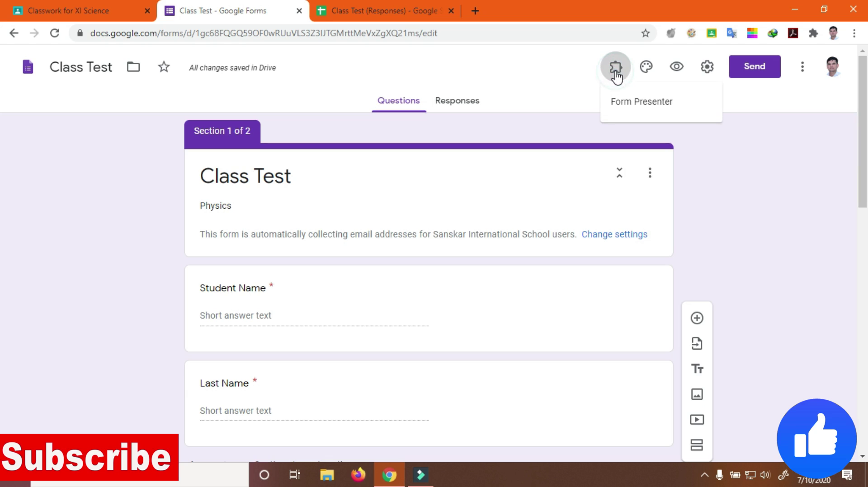
click(629, 108)
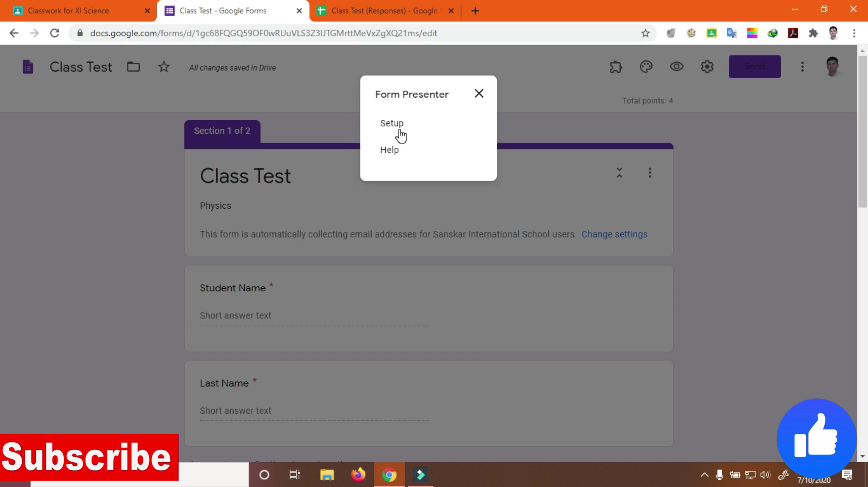
click(478, 93)
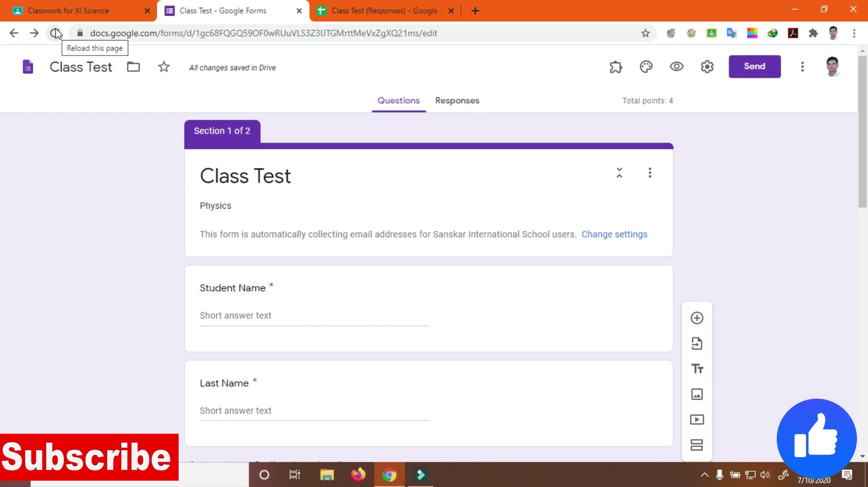
click(614, 68)
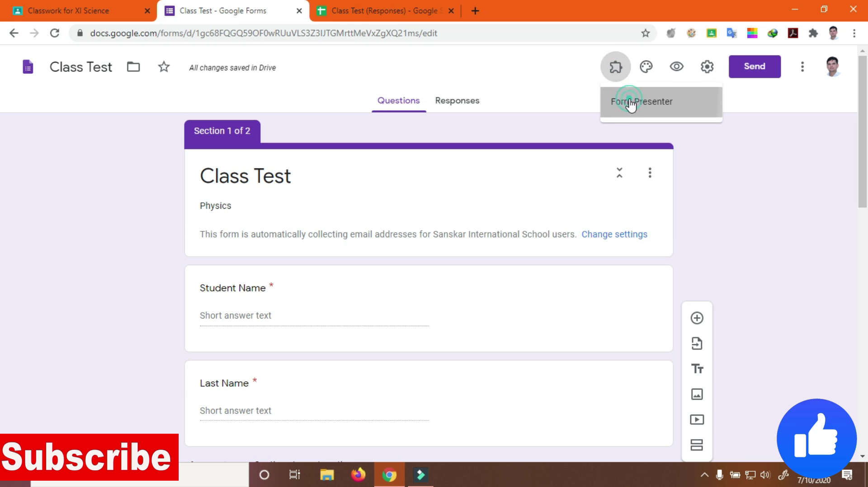
click(629, 101)
click(398, 126)
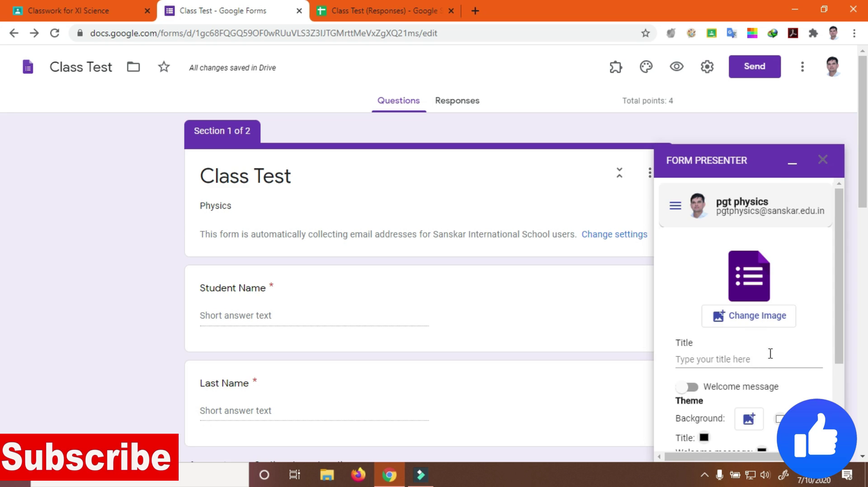
scroll(765, 338, down, 7)
scroll(765, 338, up, 2)
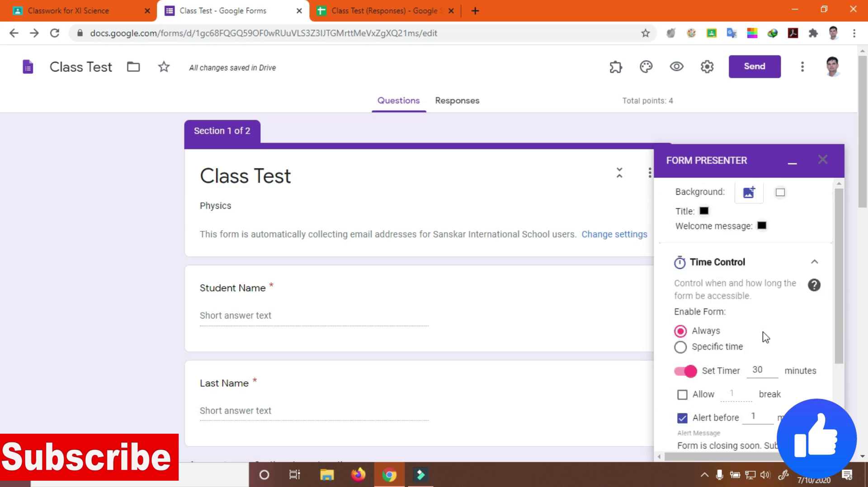
scroll(765, 337, up, 3)
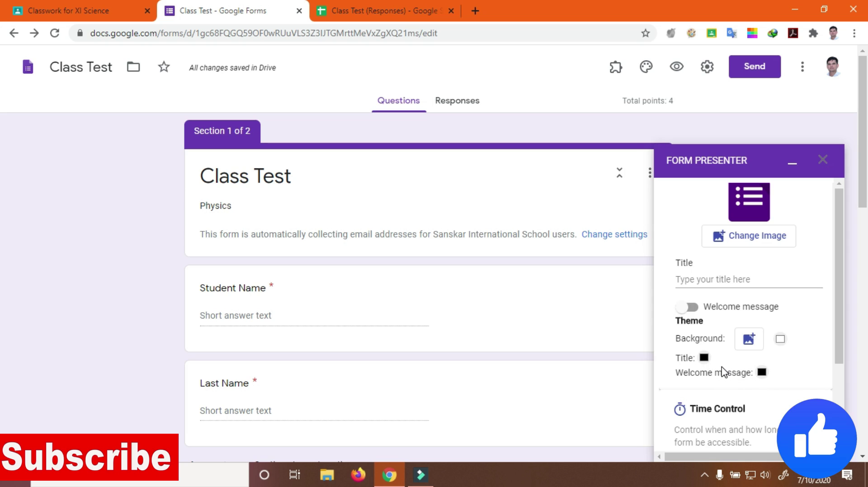
scroll(721, 366, down, 3)
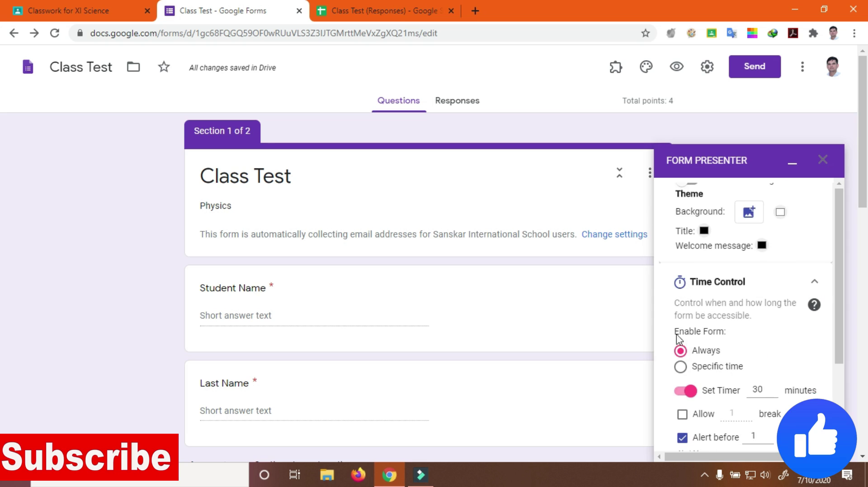
scroll(752, 357, down, 3)
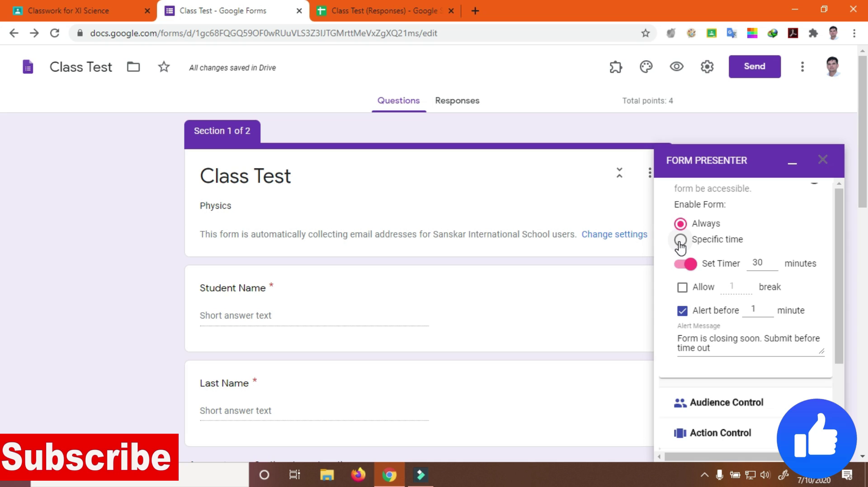
Set Time Control to Specific time, ending 7/10/2020 at 09:00 PM
click(680, 241)
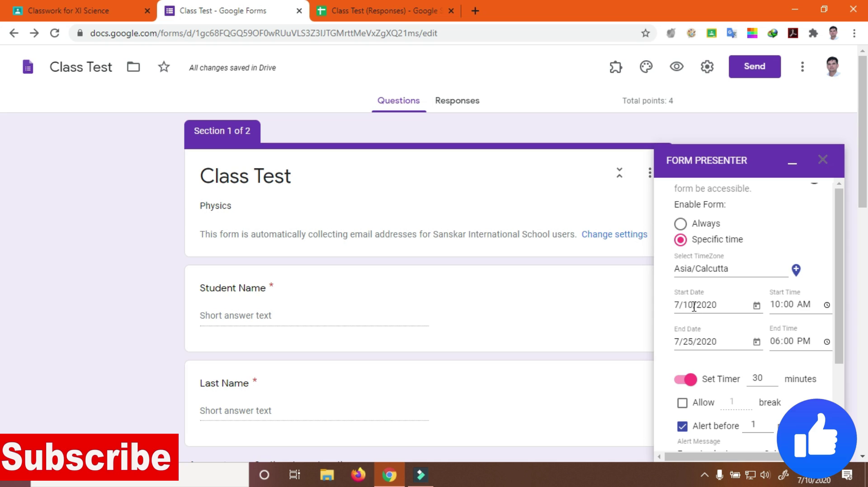
click(694, 343)
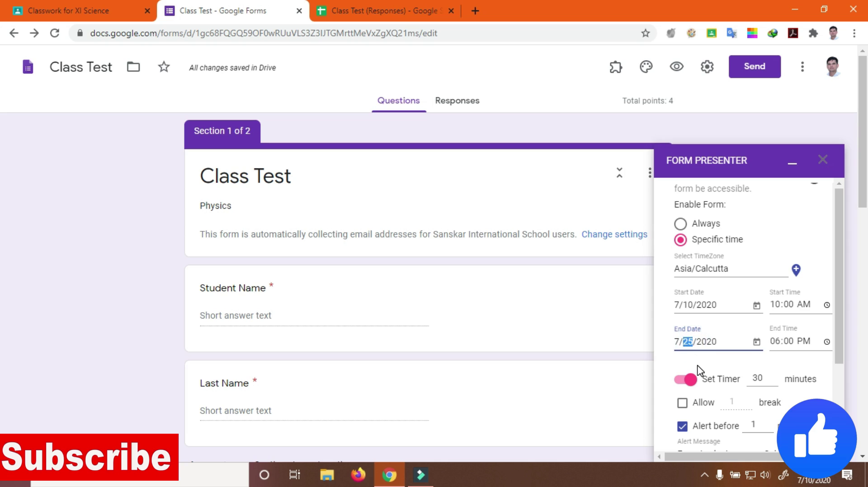
text(10)
click(786, 308)
click(787, 343)
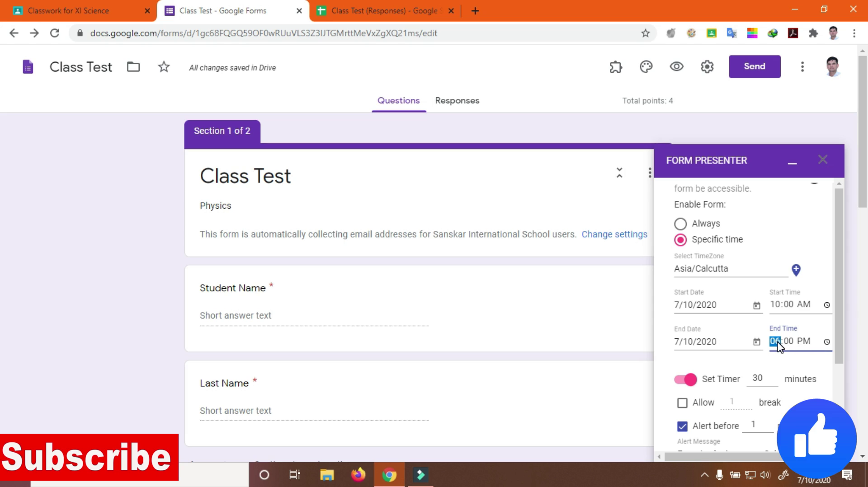
text(9)
key(Tab)
key(Tab)
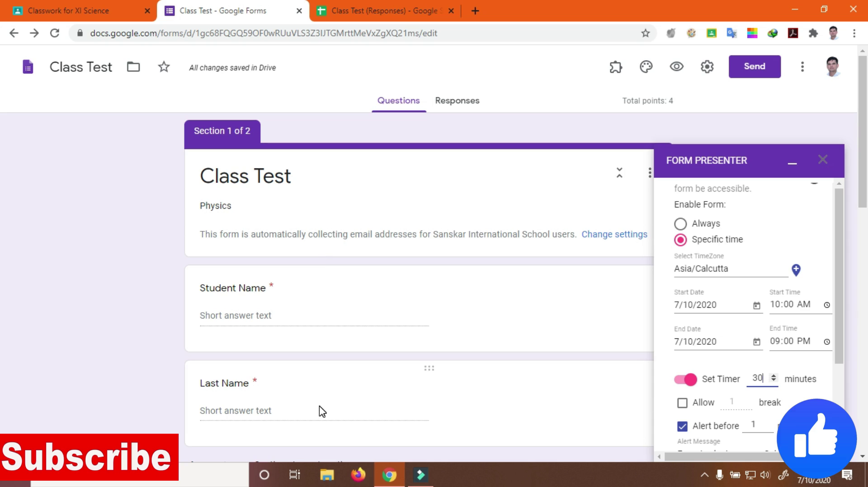
Raise the Form Presenter timer to 50 minutes
click(773, 377)
click(774, 377)
click(773, 377)
click(774, 376)
click(773, 377)
click(774, 376)
click(773, 376)
click(773, 376)
click(774, 377)
click(773, 377)
click(773, 376)
Leave breaks off and set the closing alert to 'Form is closing soon. Submit before time out'
click(682, 403)
click(682, 404)
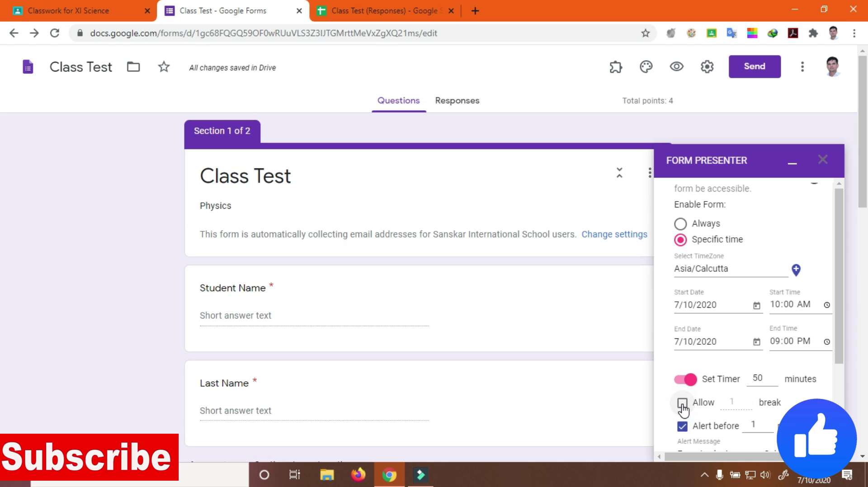
scroll(788, 408, down, 2)
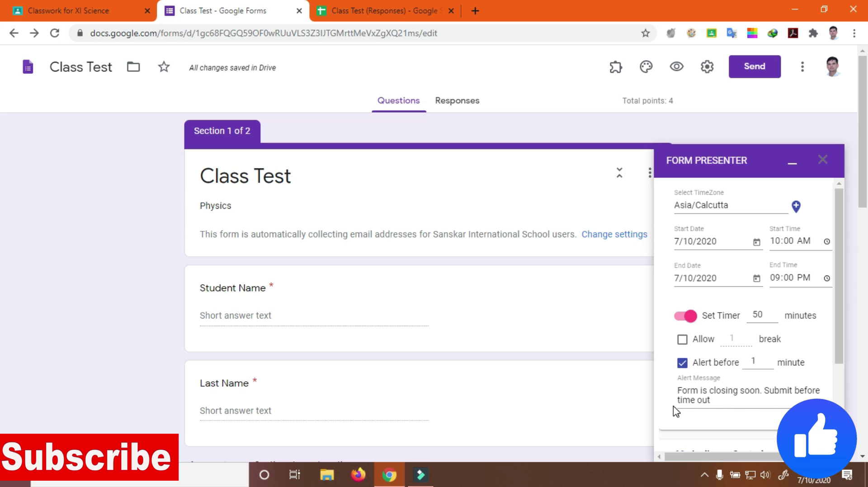
click(717, 403)
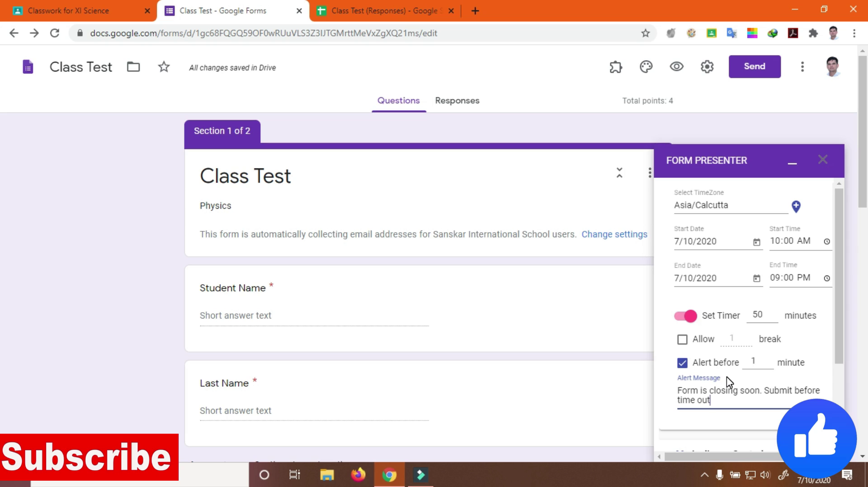
scroll(732, 384, down, 1)
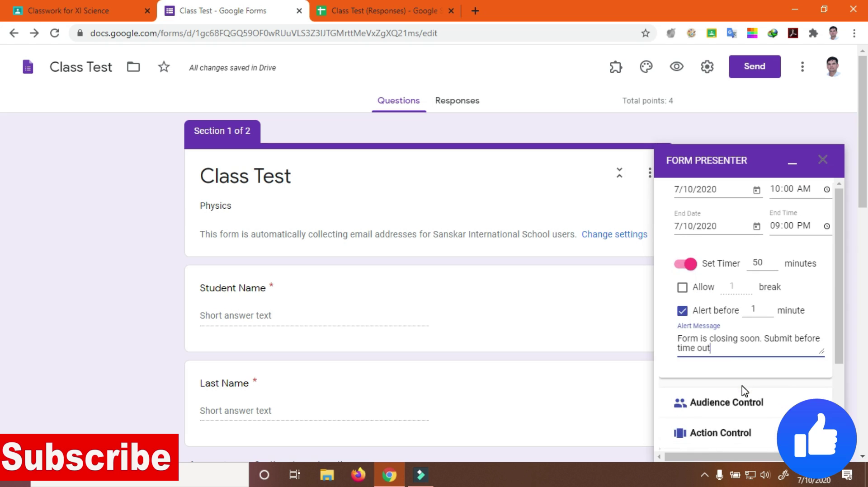
Publish the Class Test from Form Presenter's Action Control section
scroll(738, 336, down, 4)
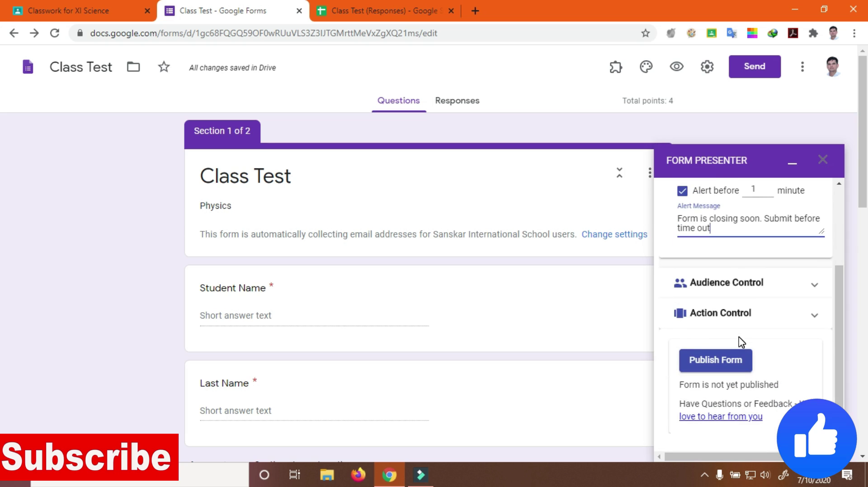
scroll(740, 339, down, 2)
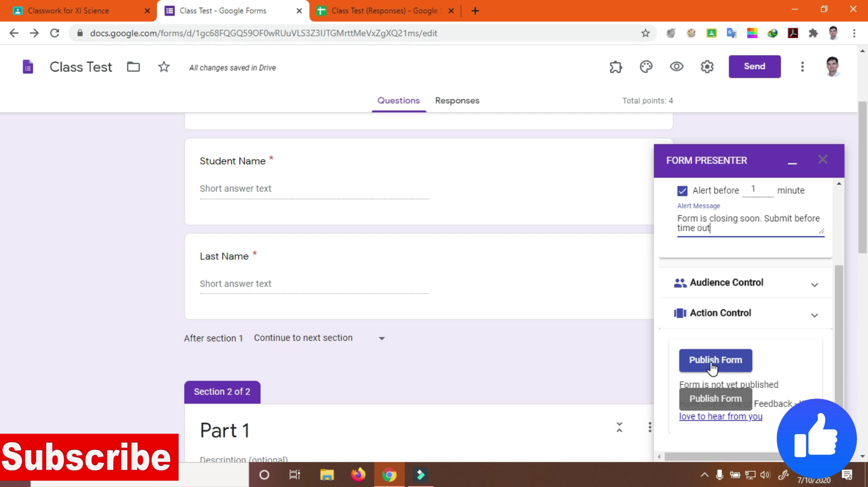
click(712, 369)
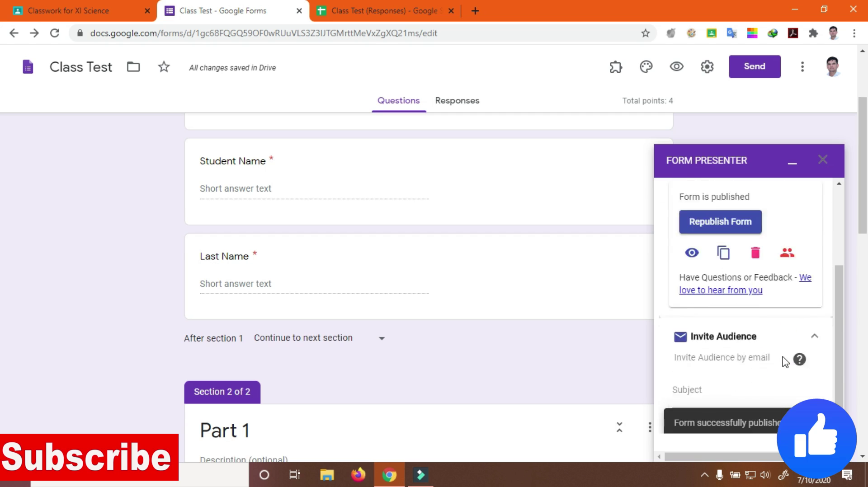
scroll(785, 362, down, 1)
scroll(696, 294, up, 1)
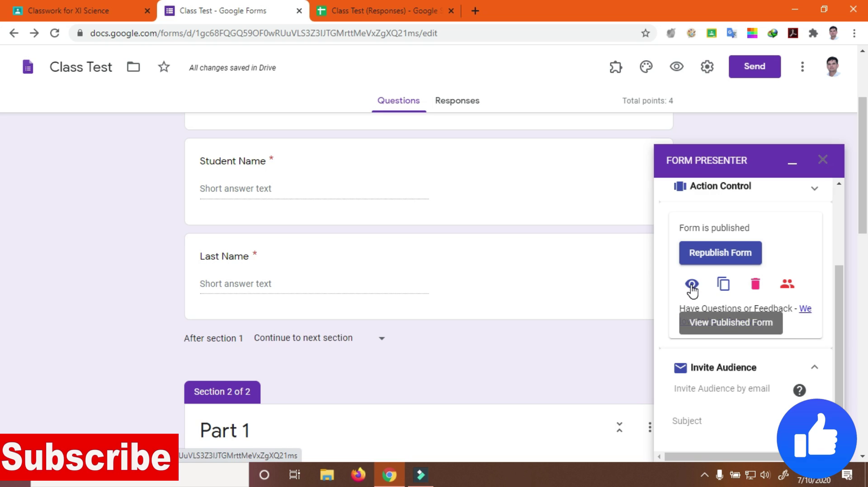
Open the published Class Test and sign in with the school Google account
click(691, 285)
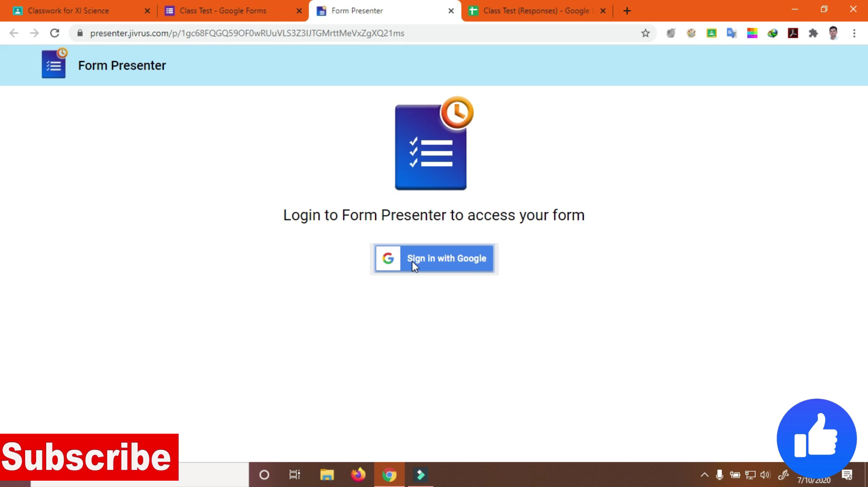
click(449, 261)
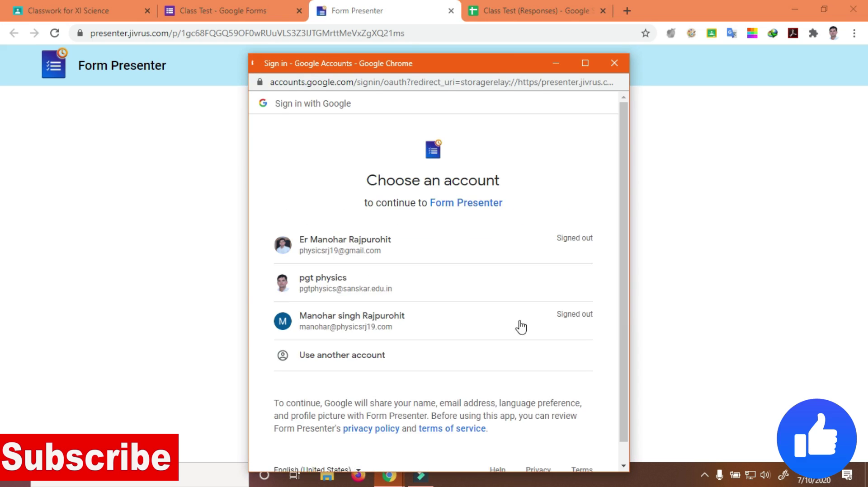
click(349, 282)
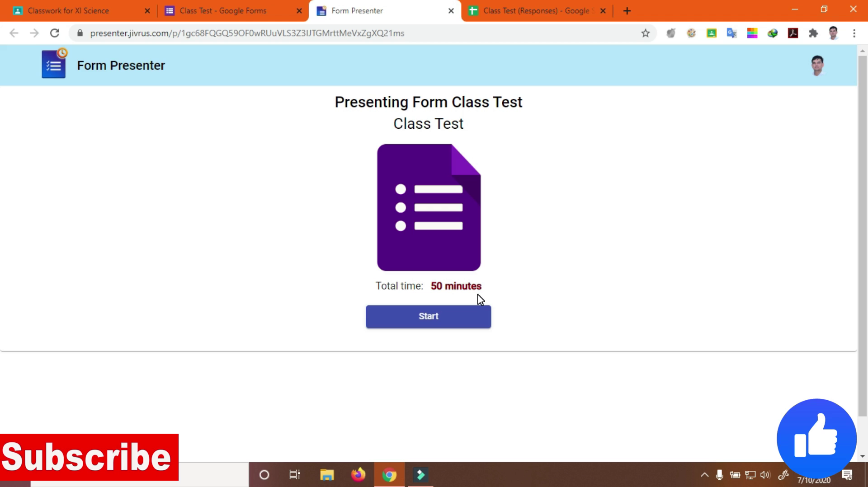
Start the timed Class Test
click(444, 318)
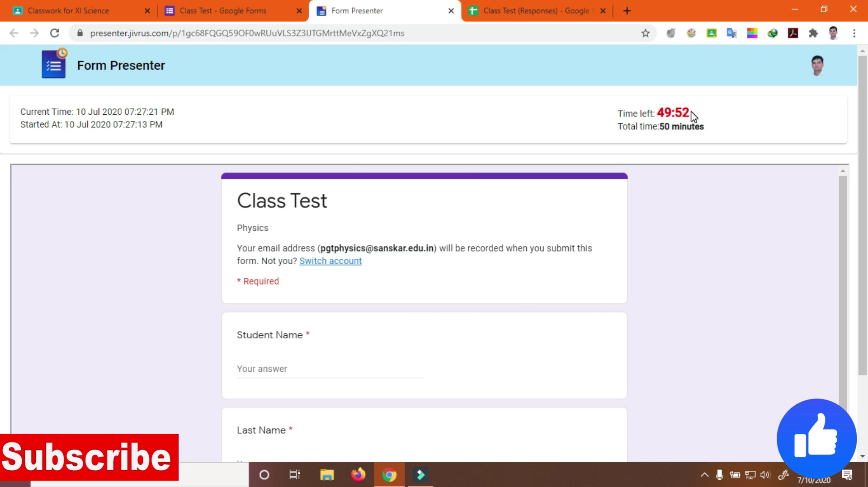
scroll(318, 298, down, 2)
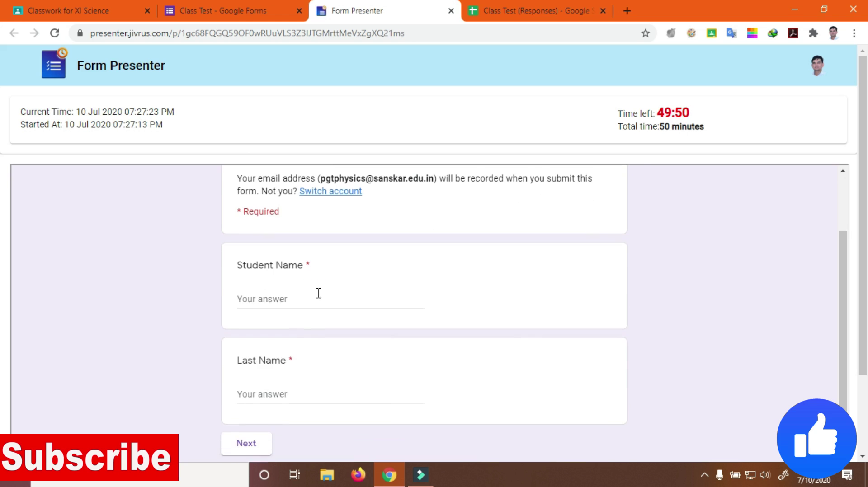
scroll(286, 290, down, 2)
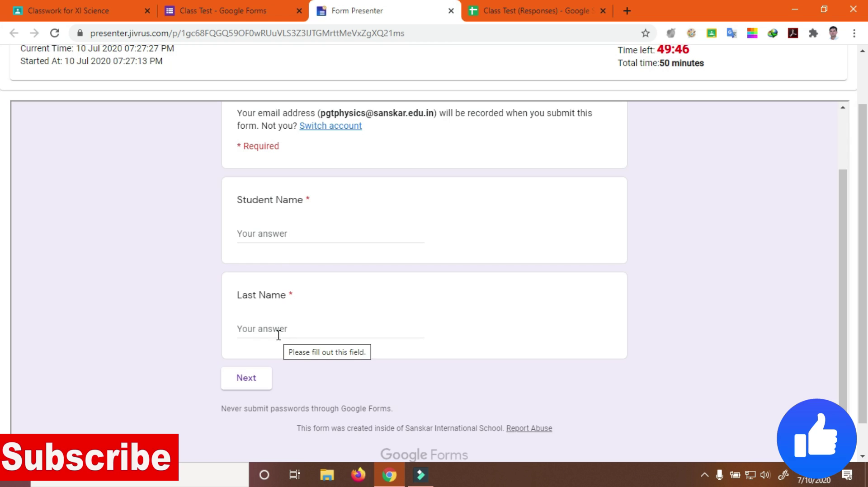
Enter the student's first name and surname, then continue to Part 1
click(277, 233)
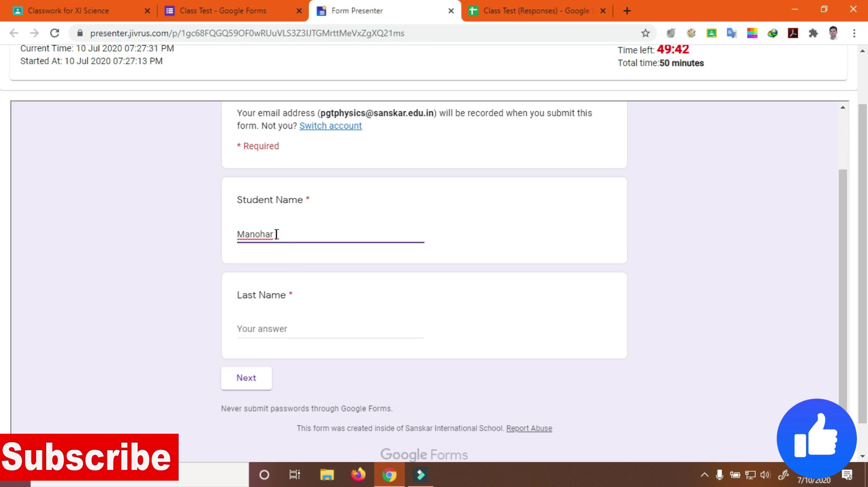
click(258, 328)
text(L)
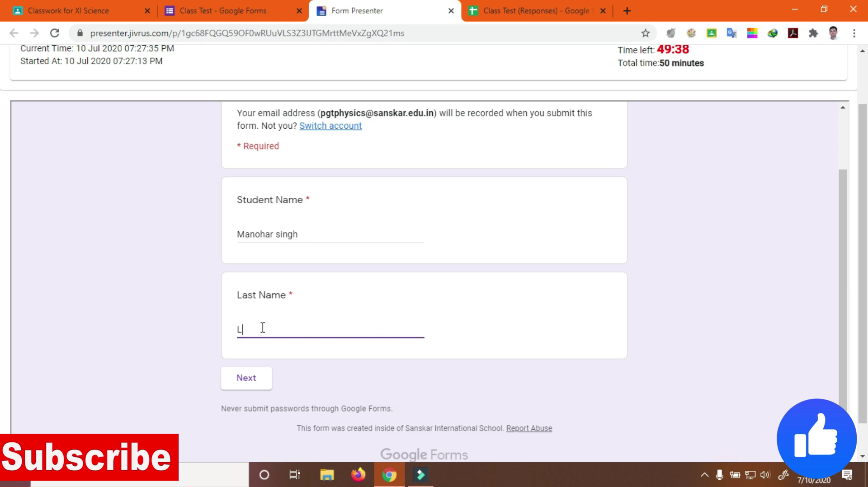
key(BackSpace)
click(259, 382)
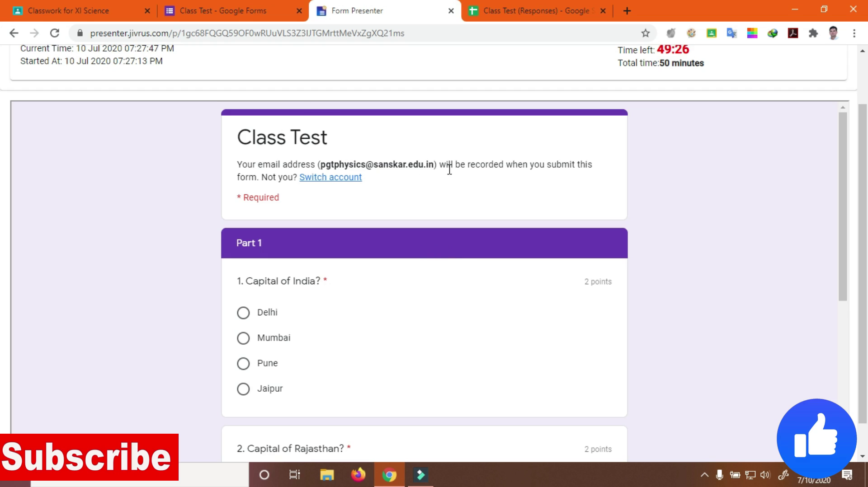
Answer Delhi for Capital of India and Jaipur for Capital of Rajasthan
scroll(319, 265, down, 3)
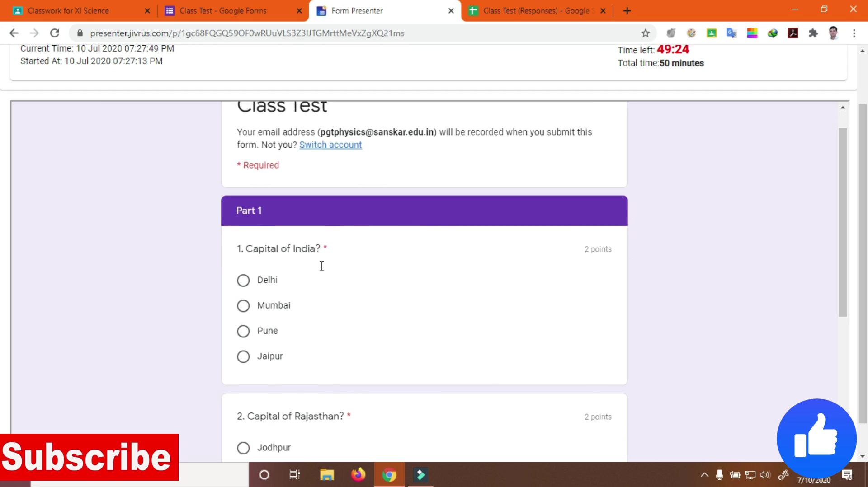
scroll(316, 263, down, 5)
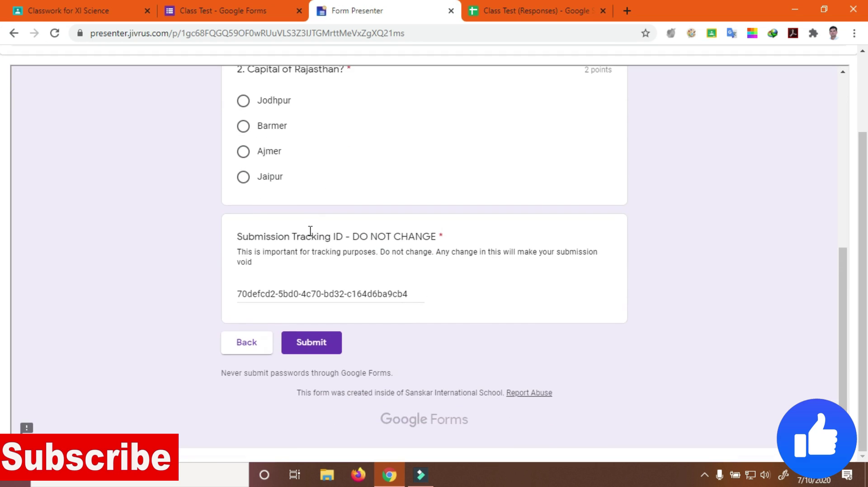
scroll(375, 270, up, 6)
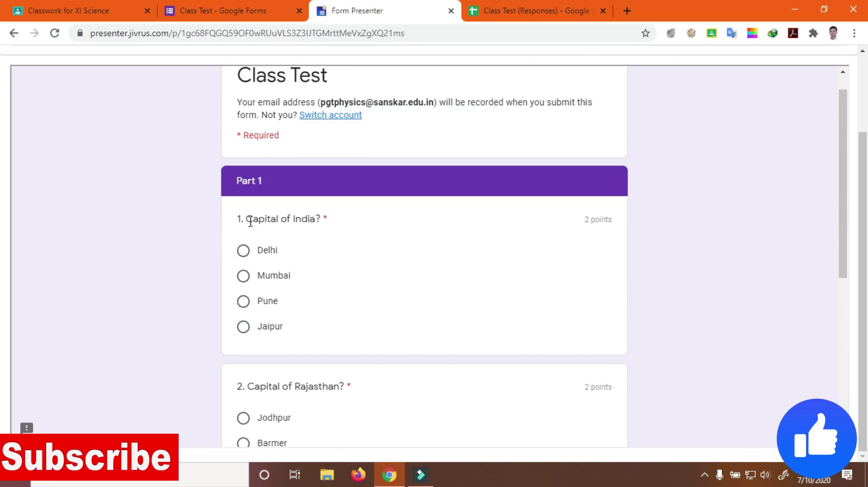
click(243, 251)
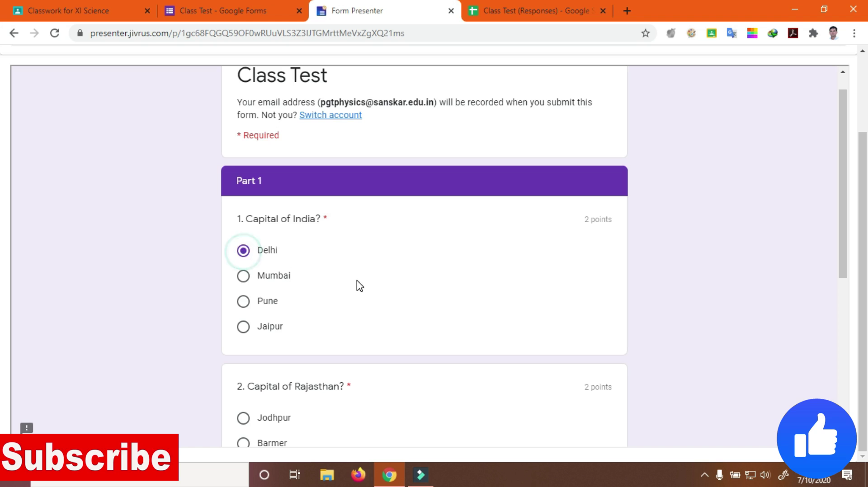
scroll(357, 284, down, 4)
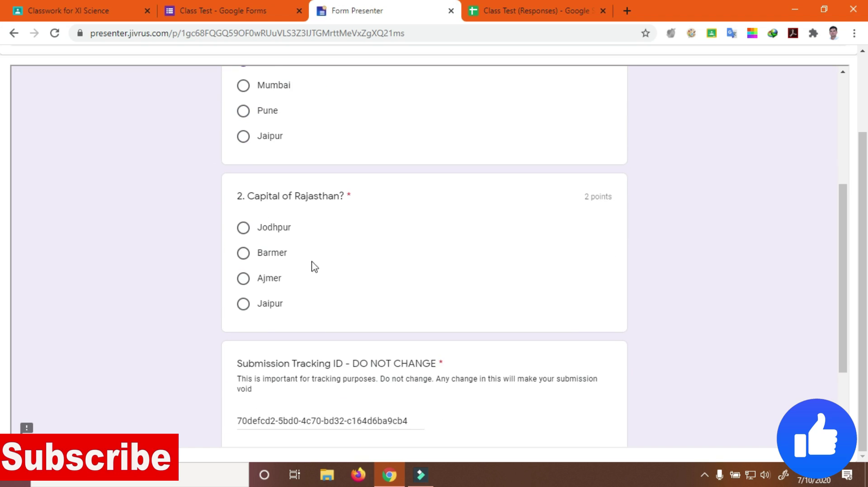
click(243, 304)
Submit the test and view the 4/4 score
scroll(427, 294, down, 3)
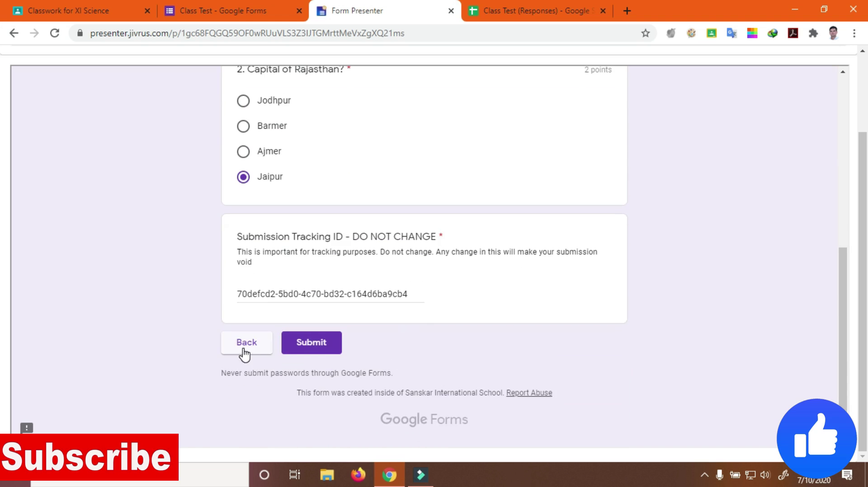
click(321, 348)
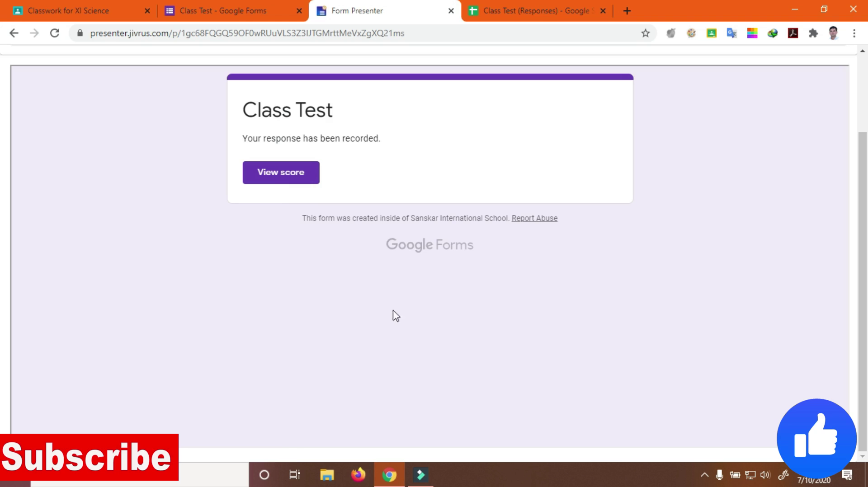
click(293, 182)
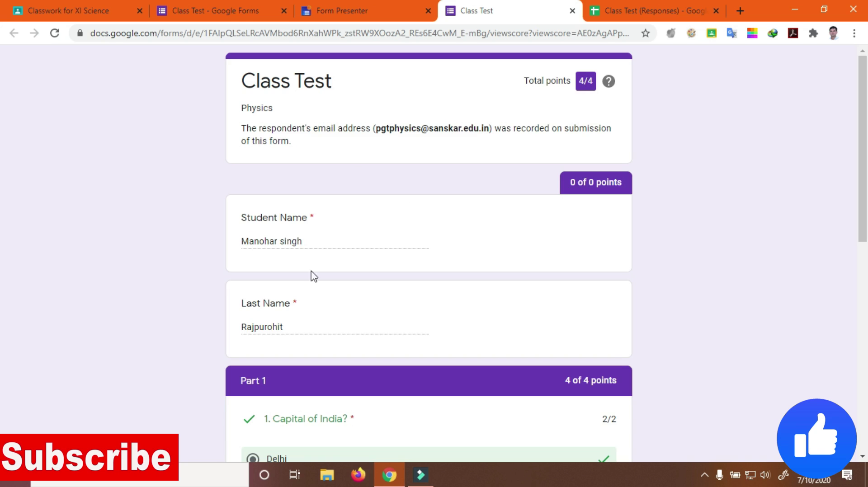
Check the Class Test score page: Delhi and Jaipur each marked correct at 2/2, 4/4 total
triple_click(299, 242)
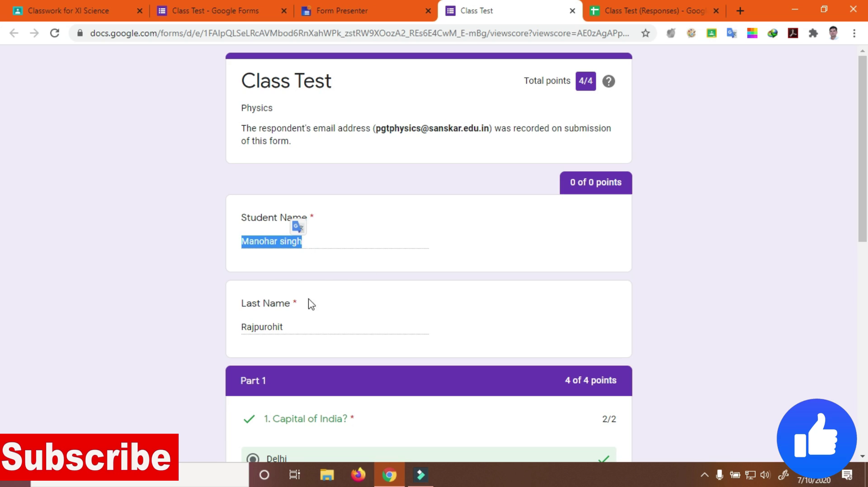
click(300, 323)
scroll(330, 371, down, 1)
scroll(321, 326, down, 2)
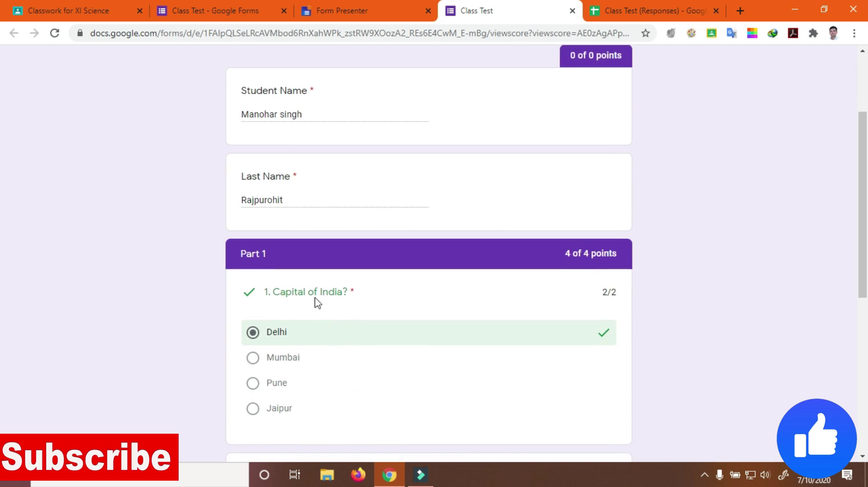
scroll(316, 316, down, 1)
scroll(306, 252, down, 3)
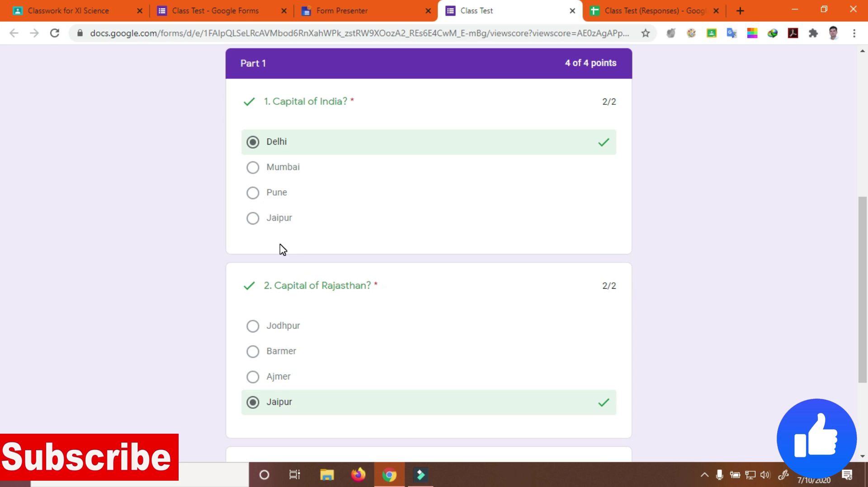
scroll(316, 285, down, 4)
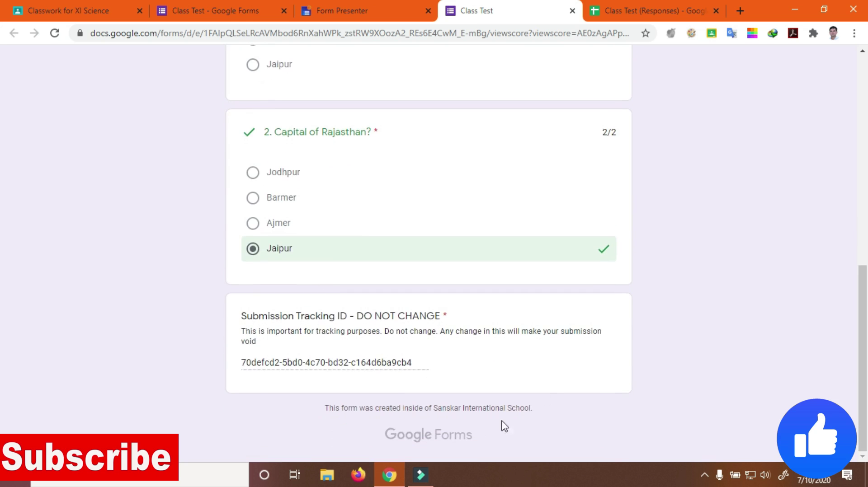
scroll(506, 344, up, 10)
scroll(474, 316, up, 1)
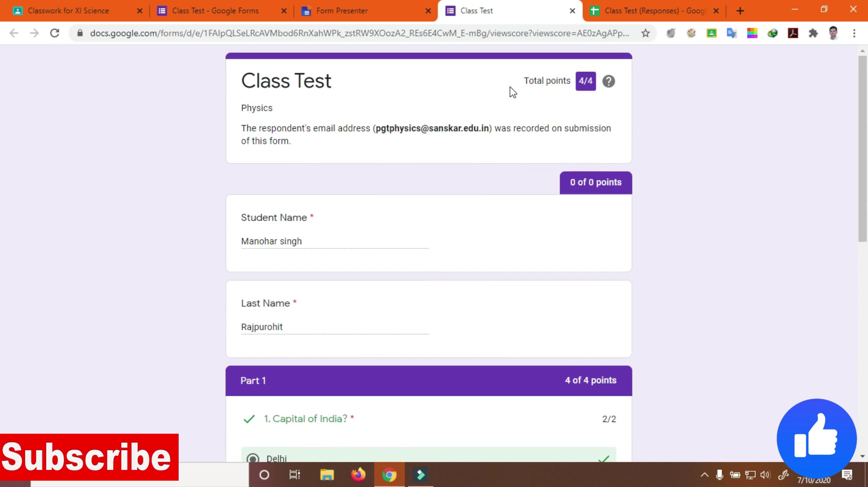